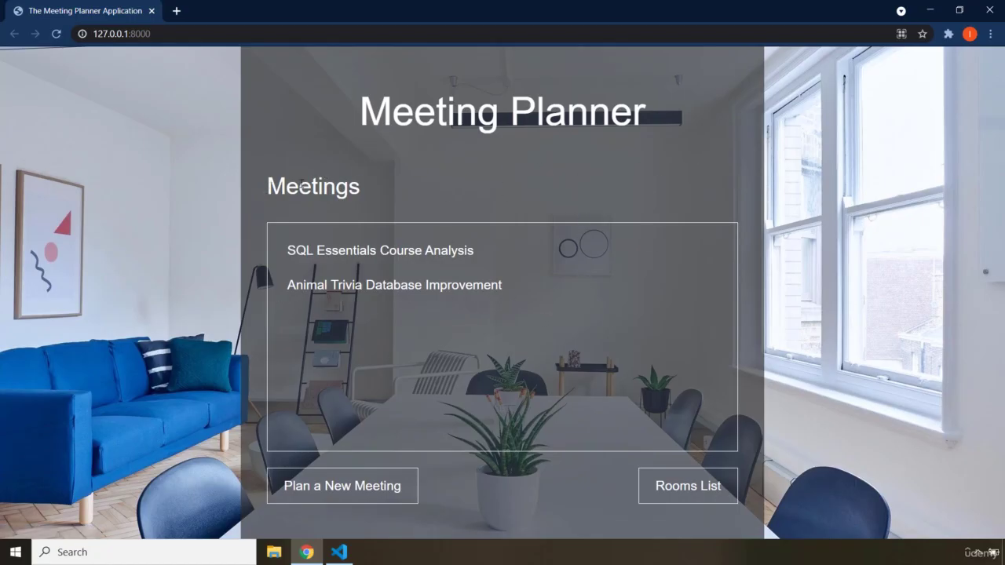
# Highlight the page title and Meetings heading, then open the SQL Essentials Course Analysis meeting.
pyautogui.moveTo(359, 114); pyautogui.dragTo(740, 116)
pyautogui.click(702, 133)
pyautogui.moveTo(265, 195); pyautogui.dragTo(337, 189)
pyautogui.click(420, 196)
pyautogui.click(452, 257)
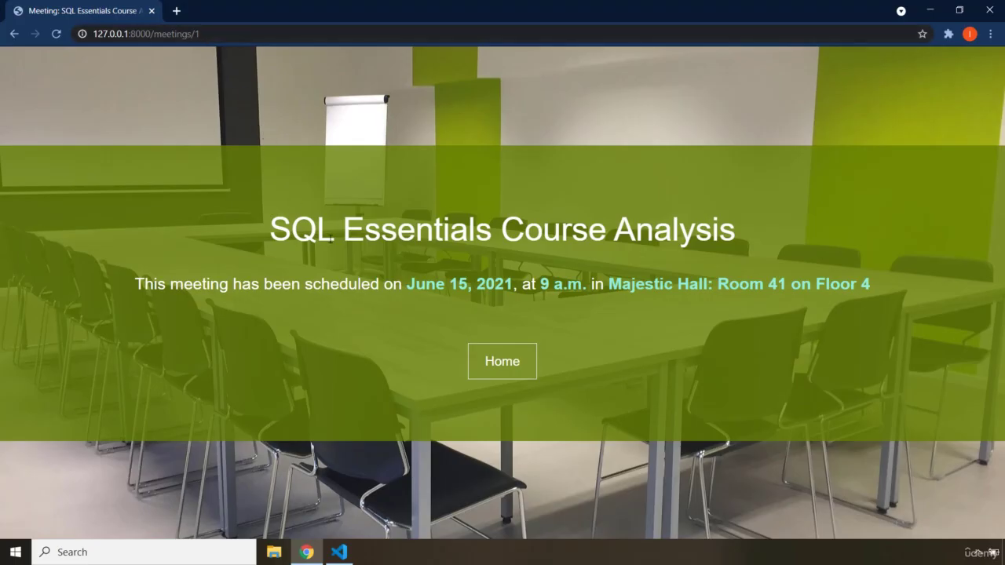
# Highlight the meeting's title and its June 15, 2021 date.
pyautogui.moveTo(270, 231); pyautogui.dragTo(748, 231)
pyautogui.click(805, 225)
pyautogui.moveTo(406, 287); pyautogui.dragTo(513, 288)
pyautogui.click(516, 316)
# Highlight the scheduling sentence, return to the home page and bring the VS Code terminal forward.
pyautogui.moveTo(135, 283); pyautogui.dragTo(404, 301)
pyautogui.click(400, 305)
pyautogui.click(508, 369)
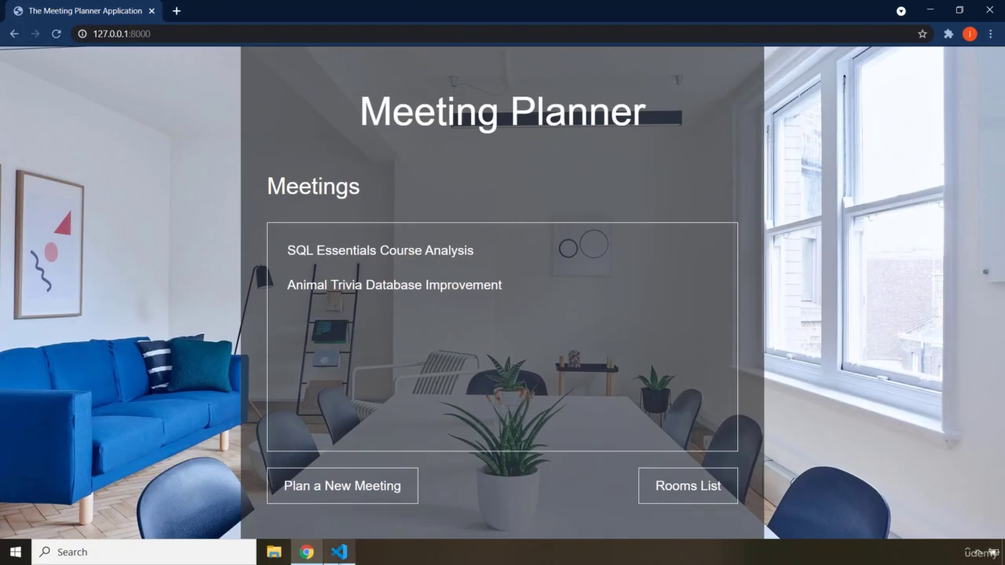
pyautogui.click(339, 552)
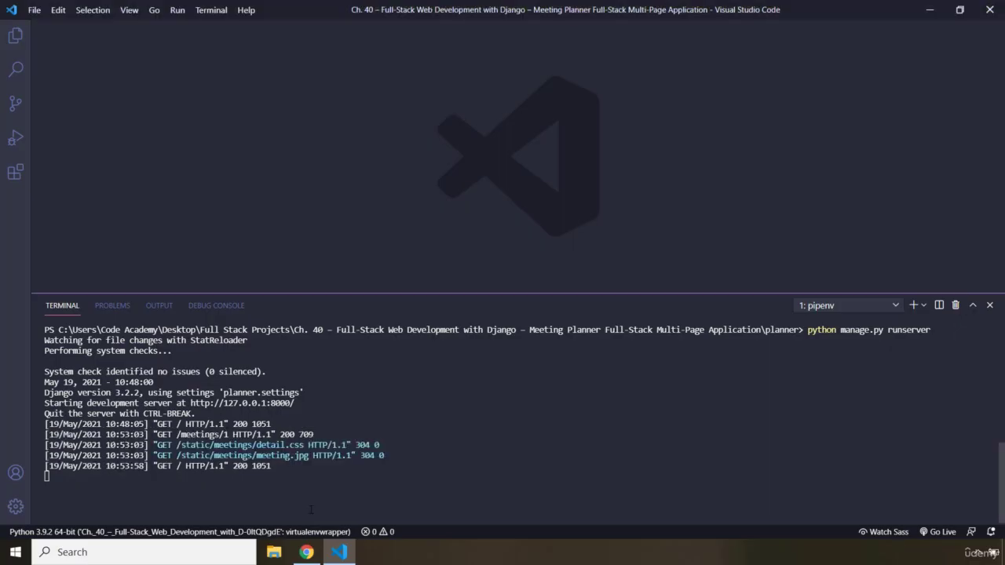
# Leave the VS Code server log and return to the Meeting Planner browser window.
pyautogui.click(306, 552)
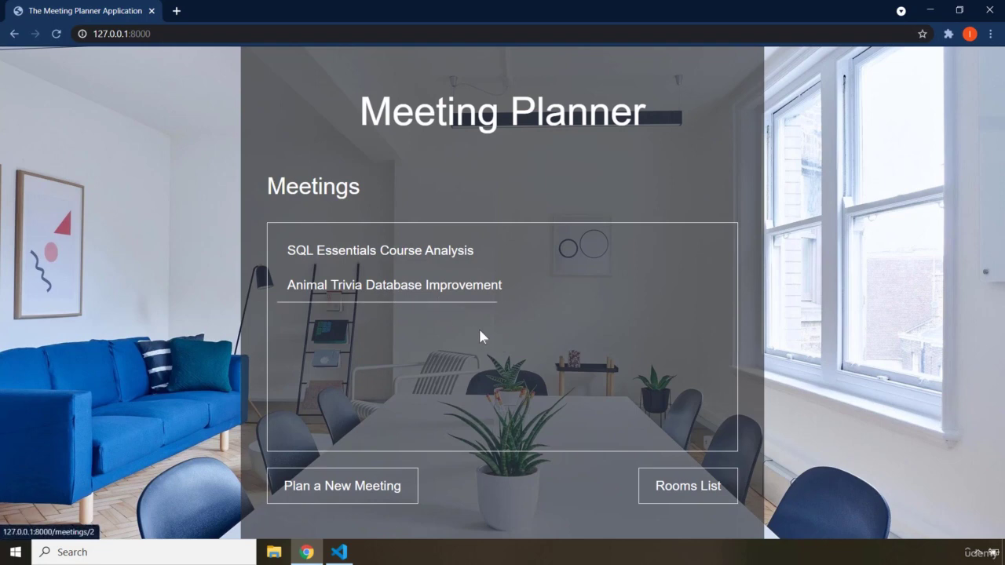
# Open Animal Trivia Database Improvement, highlight its July 15, 2021 date and Majestic Hall, then go home.
pyautogui.click(391, 287)
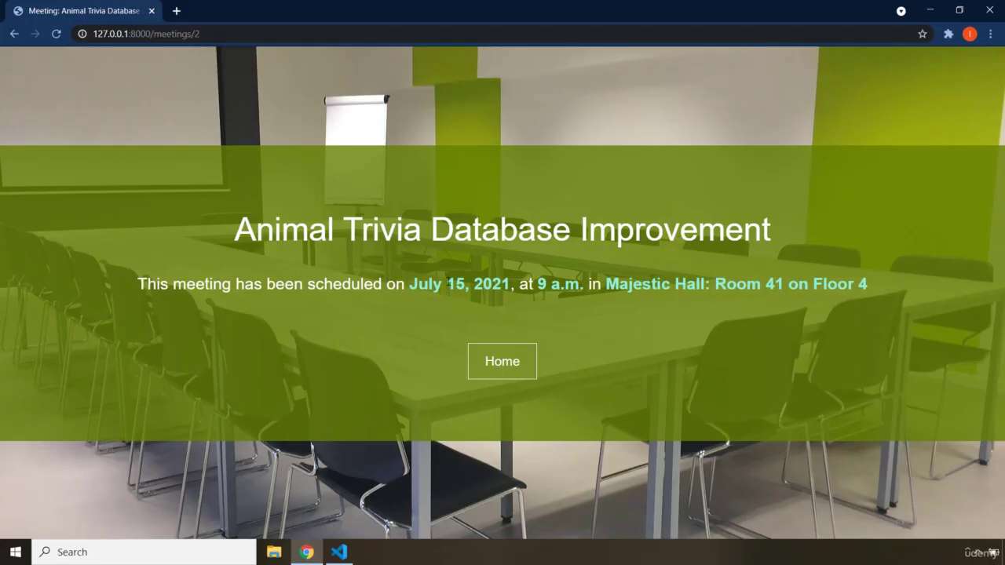
pyautogui.moveTo(417, 283); pyautogui.dragTo(500, 287)
pyautogui.click(499, 288)
pyautogui.moveTo(606, 283); pyautogui.dragTo(779, 305)
pyautogui.click(779, 304)
pyautogui.click(499, 363)
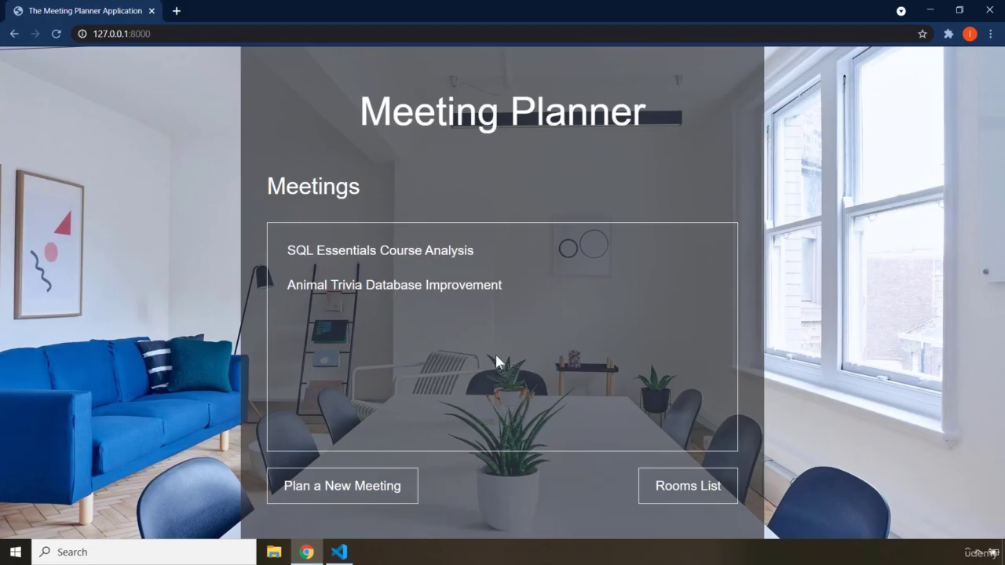
# Open the Meeting Rooms list and paste its /meetings/rooms address into a new tab.
pyautogui.click(698, 499)
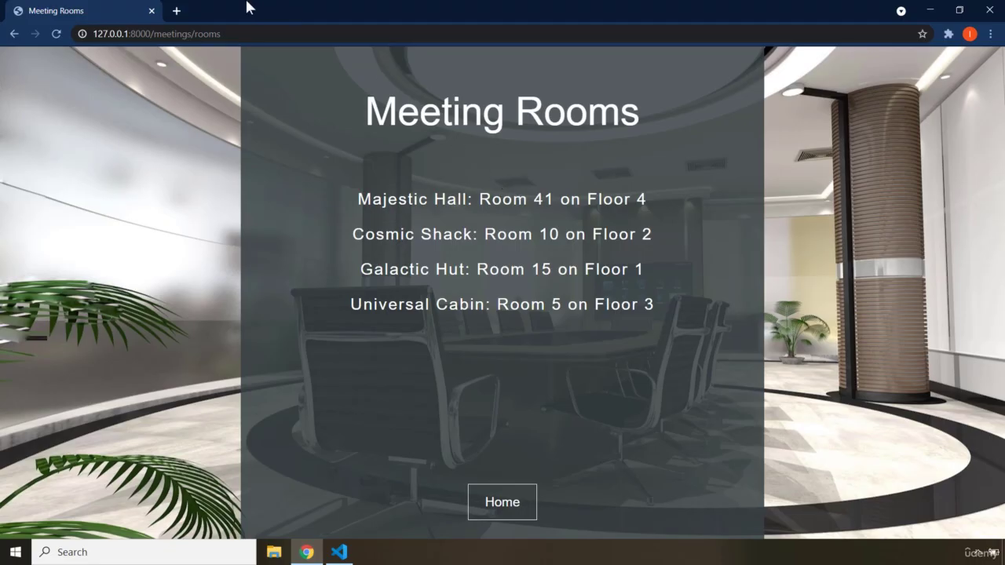
pyautogui.moveTo(221, 34); pyautogui.dragTo(103, 34)
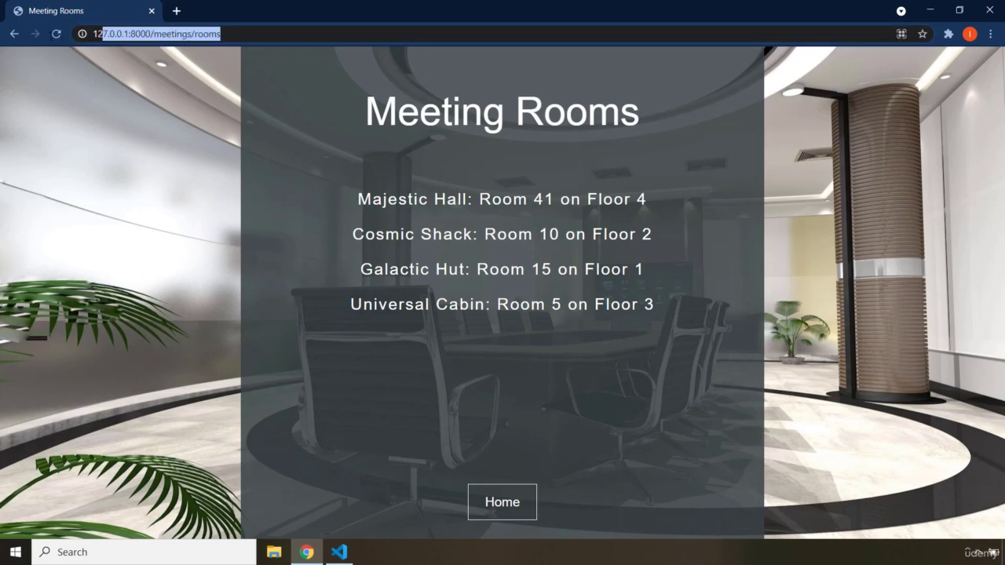
pyautogui.click(292, 145)
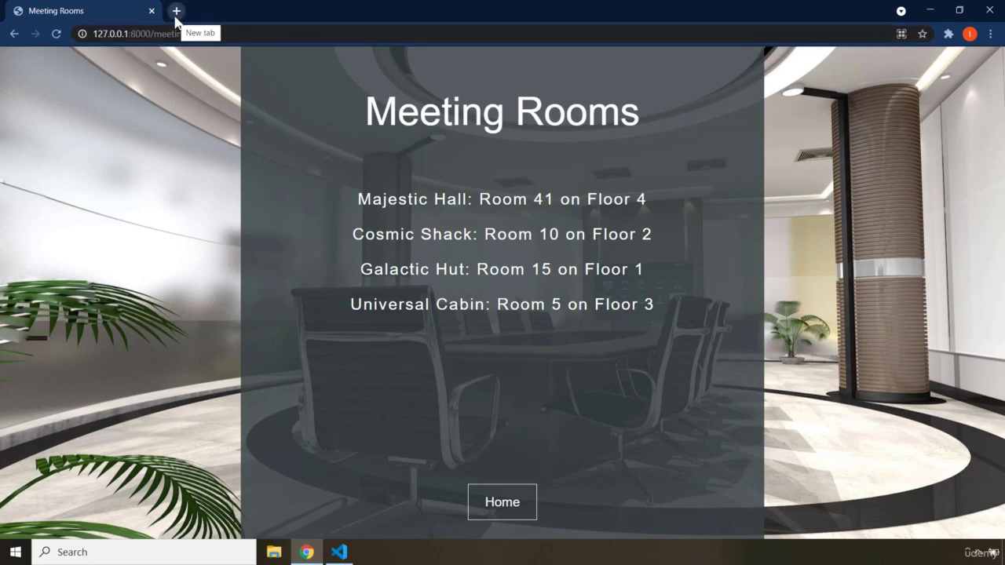
pyautogui.hotkey('ctrl', 't')
pyautogui.write('http://127.0.0.1:8000/meetings/rooms')
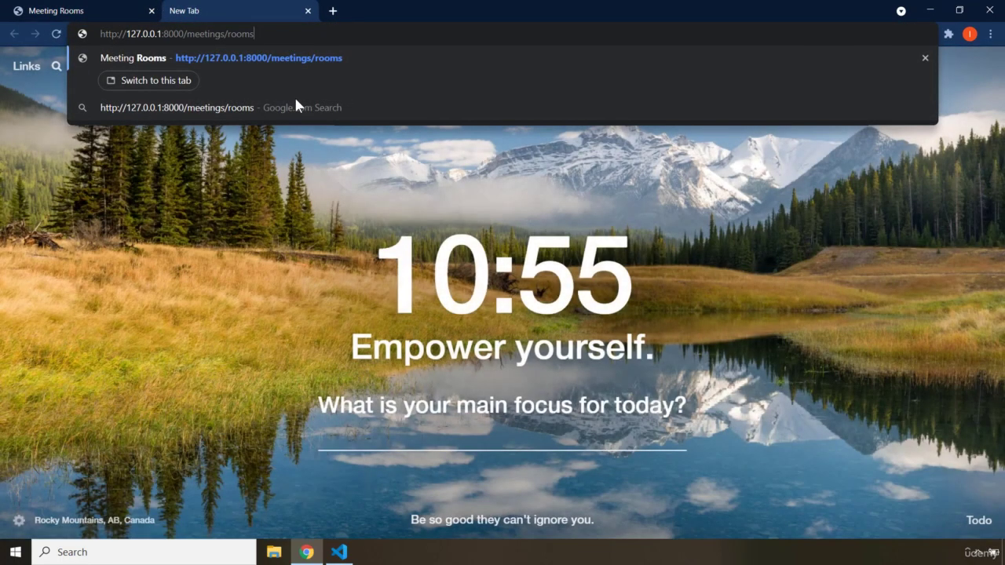
# Change the new tab's address to the Django admin site at 127.0.0.1:8000/admin.
pyautogui.press('BackSpace')
pyautogui.press('BackSpace')
pyautogui.press('BackSpace')
pyautogui.press('BackSpace')
pyautogui.press('BackSpace')
pyautogui.press('BackSpace')
pyautogui.press('BackSpace')
pyautogui.press('BackSpace')
pyautogui.press('BackSpace')
pyautogui.press('BackSpace')
pyautogui.press('BackSpace')
pyautogui.press('BackSpace')
pyautogui.press('BackSpace')
pyautogui.press('BackSpace')
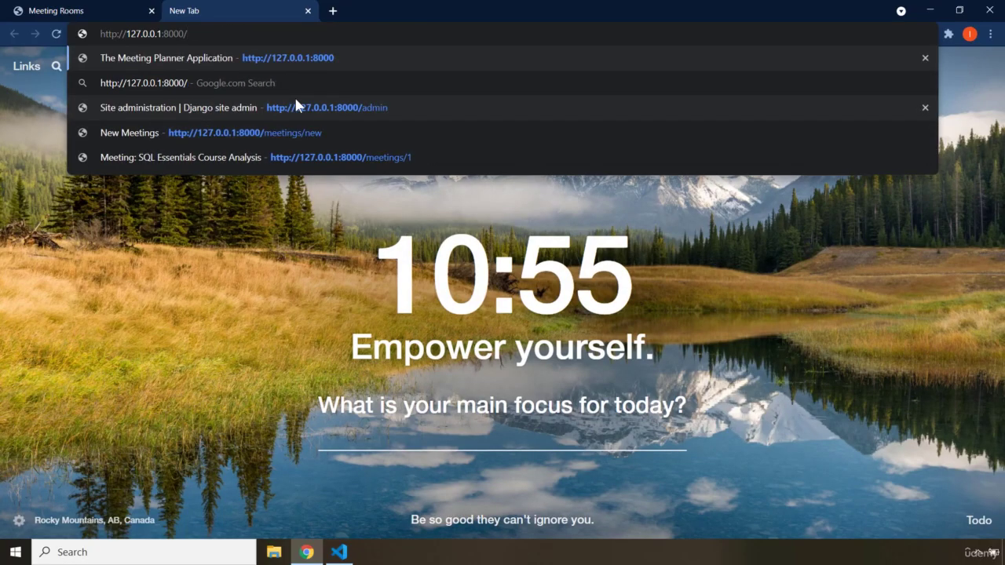
pyautogui.press('Down')
pyautogui.press('Down')
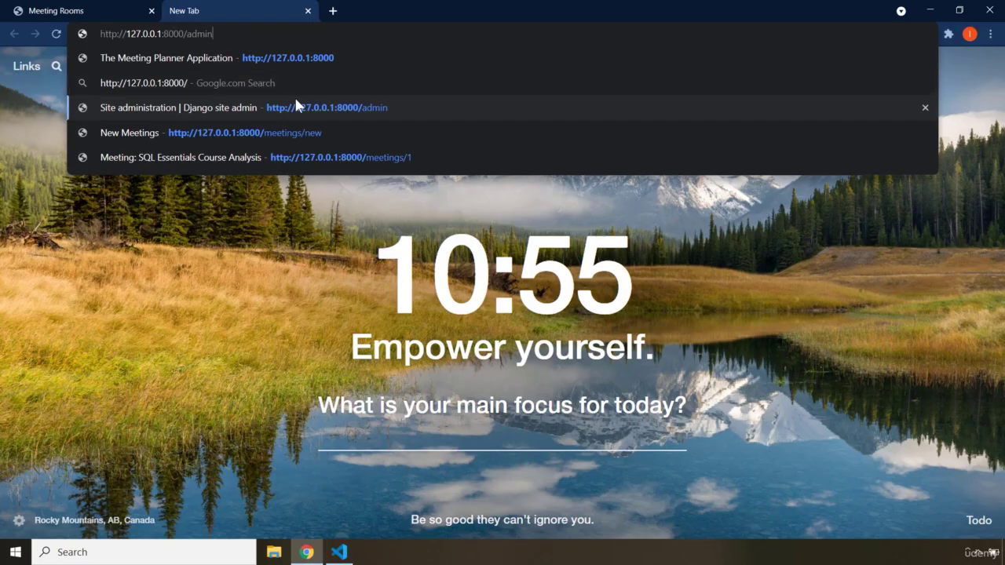
pyautogui.press('Return')
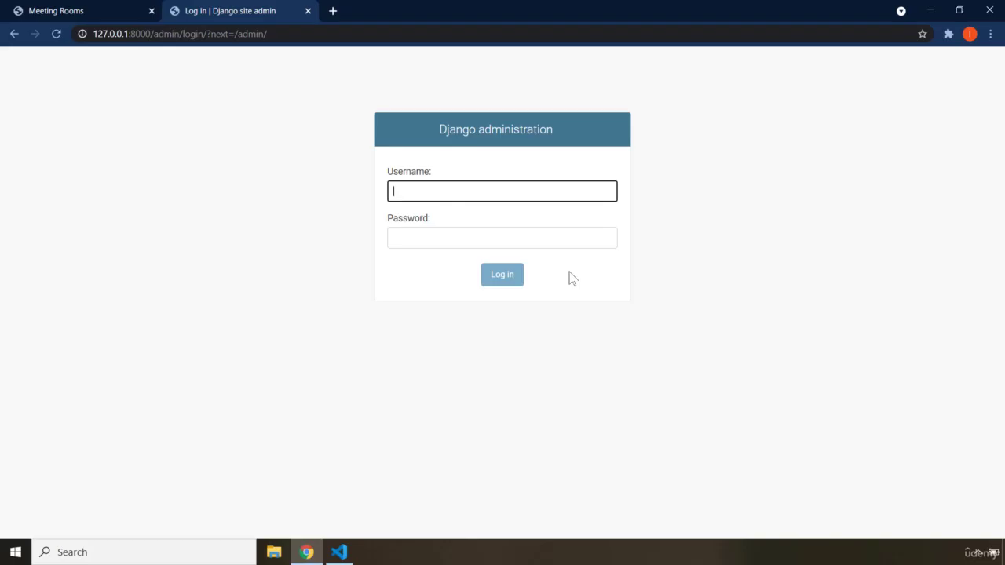
# Log in to Django admin with the admin username and password.
pyautogui.write('helalee')
pyautogui.press('Tab')
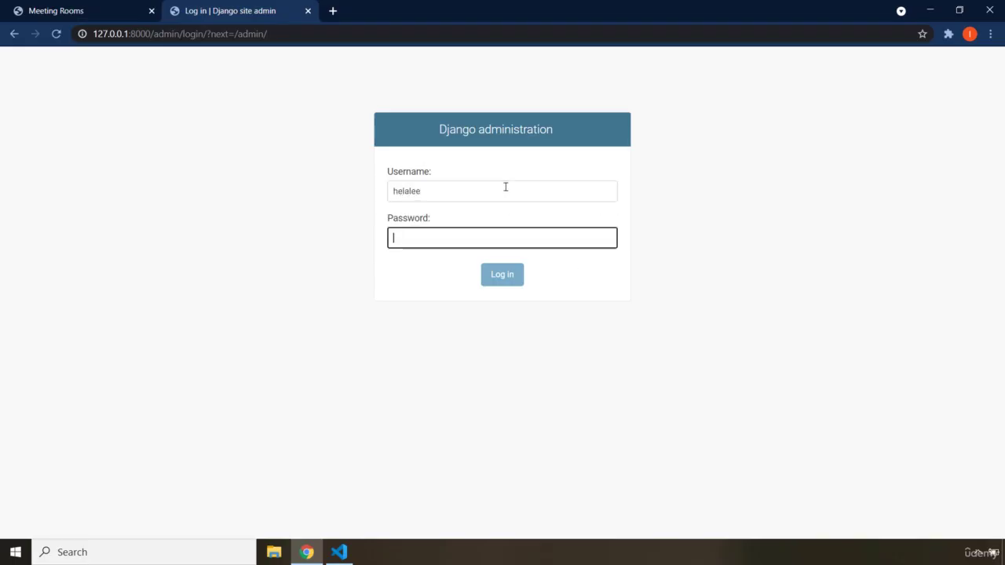
pyautogui.write('••••••')
pyautogui.press('Return')
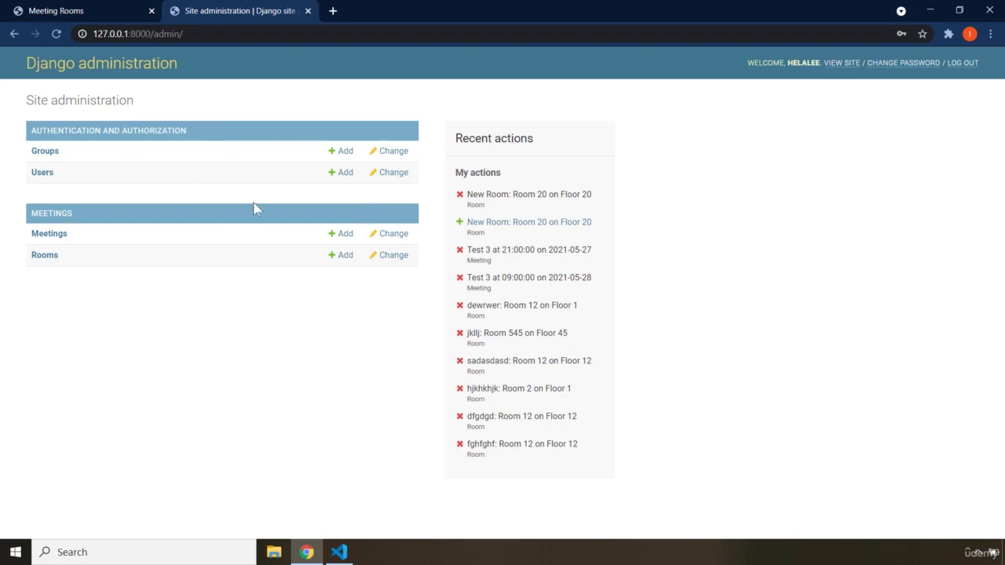
# Open the admin rooms list and compare it with the four rooms on the Meeting Rooms page.
pyautogui.click(43, 257)
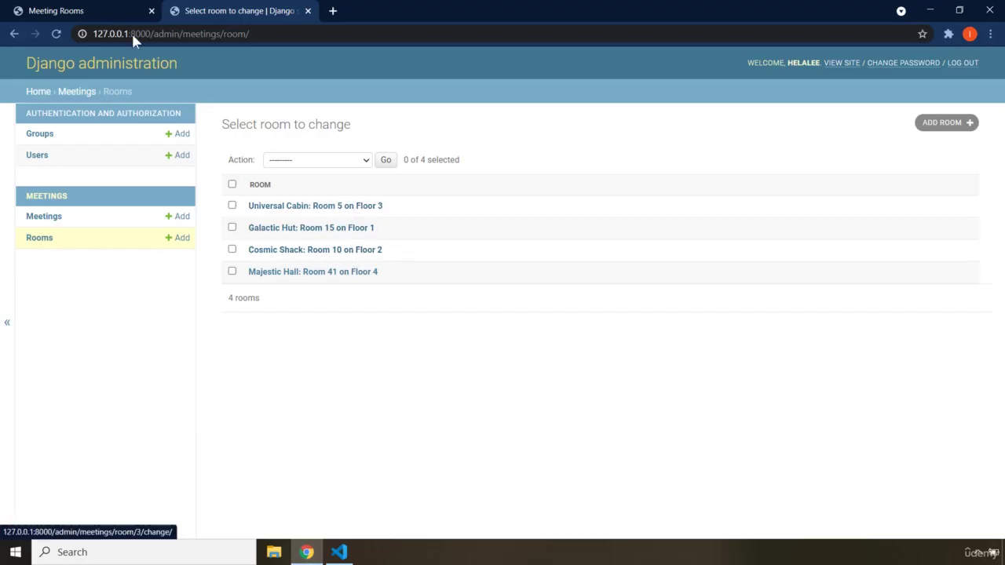
pyautogui.click(68, 12)
pyautogui.moveTo(354, 201); pyautogui.dragTo(669, 297)
pyautogui.click(232, 9)
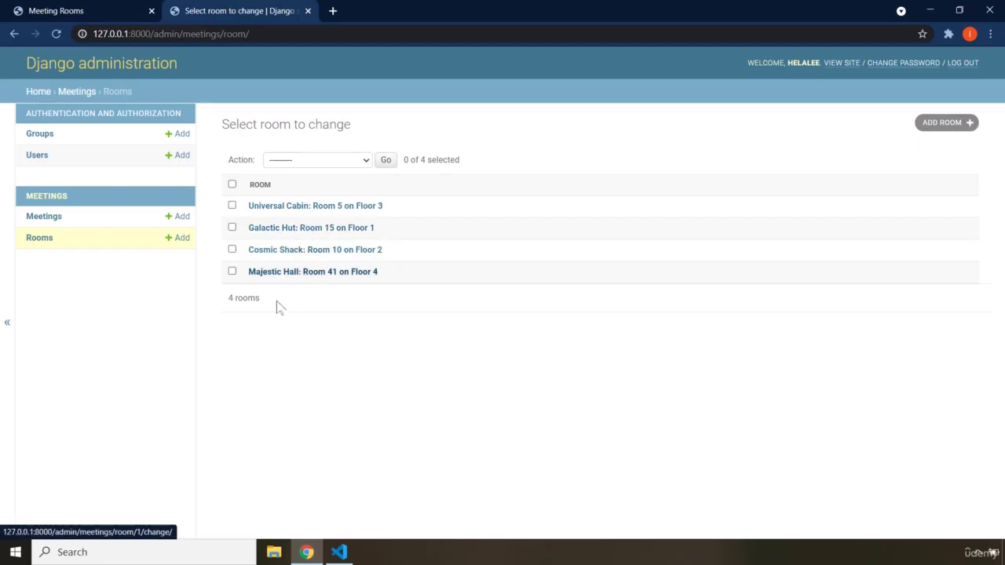
# Add a room named 'Conference Room' on floor 10, room number 15, and save it.
pyautogui.click(946, 125)
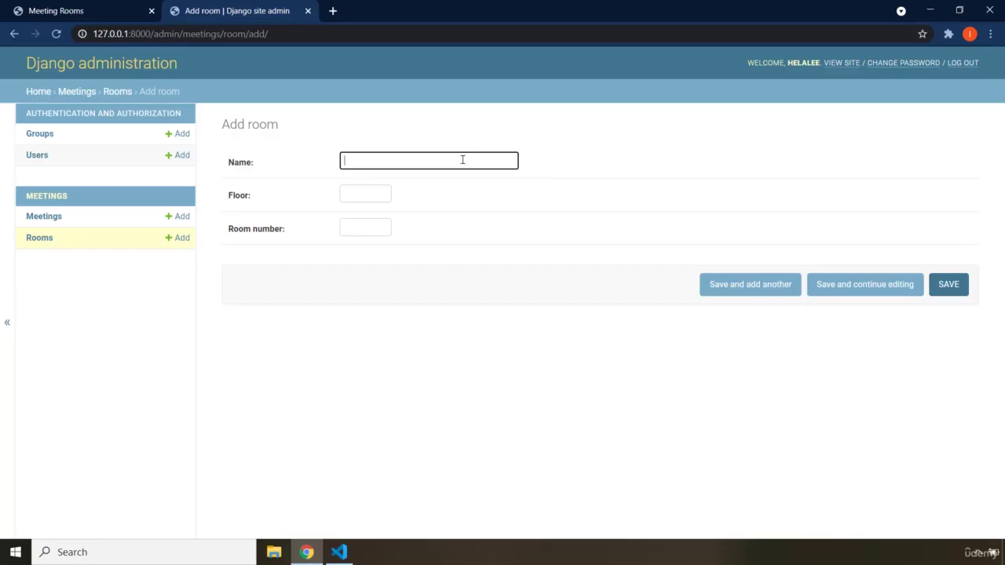
pyautogui.write('Room')
pyautogui.press('BackSpace')
pyautogui.press('BackSpace')
pyautogui.press('BackSpace')
pyautogui.press('BackSpace')
pyautogui.write('Conference Room')
pyautogui.click(365, 192)
pyautogui.write('10')
pyautogui.click(364, 227)
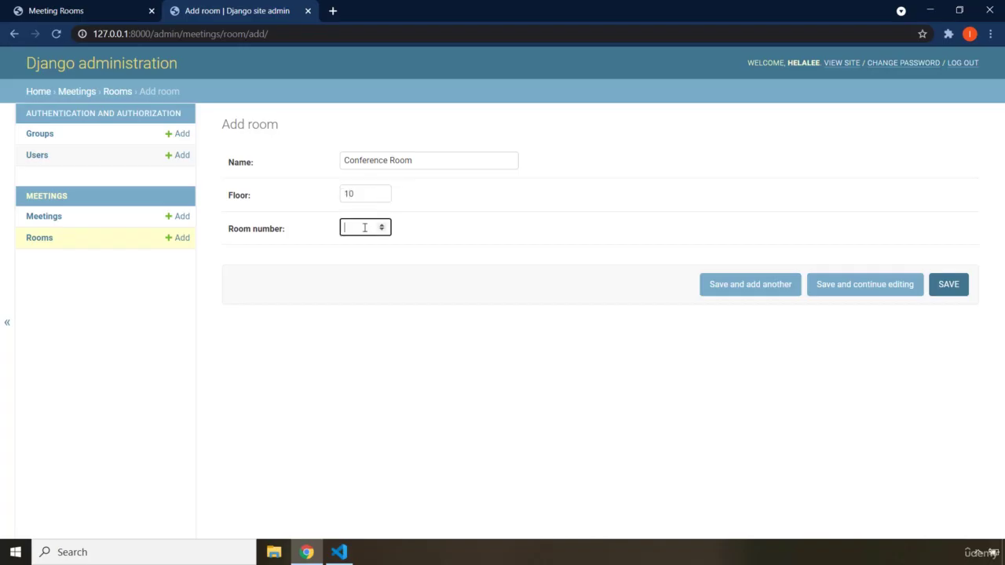
pyautogui.write('15')
pyautogui.click(950, 286)
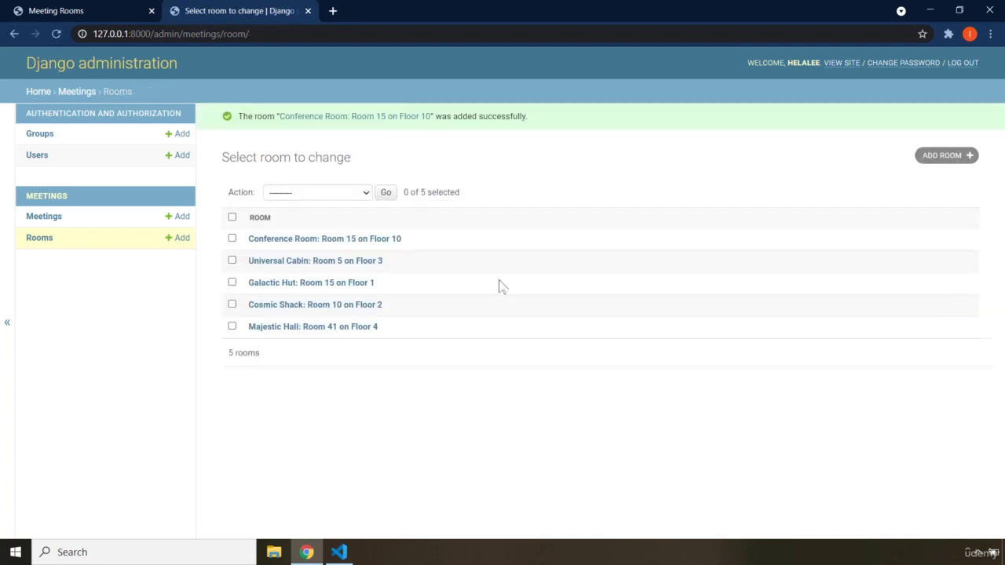
# Reload the public Meeting Rooms page and highlight the new Conference Room entry.
pyautogui.click(91, 16)
pyautogui.click(340, 235)
pyautogui.click(55, 34)
pyautogui.moveTo(331, 340); pyautogui.dragTo(693, 353)
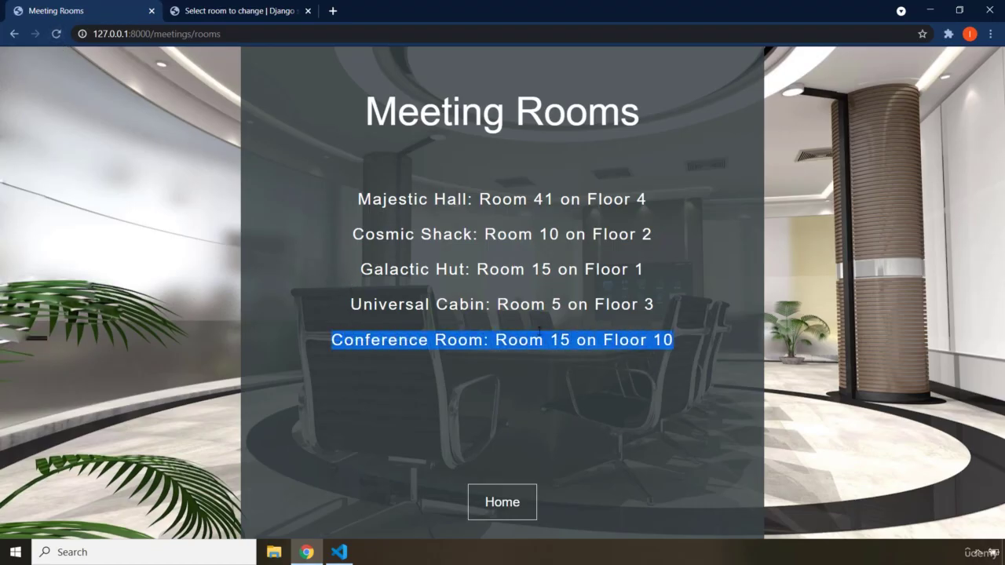
pyautogui.click(568, 340)
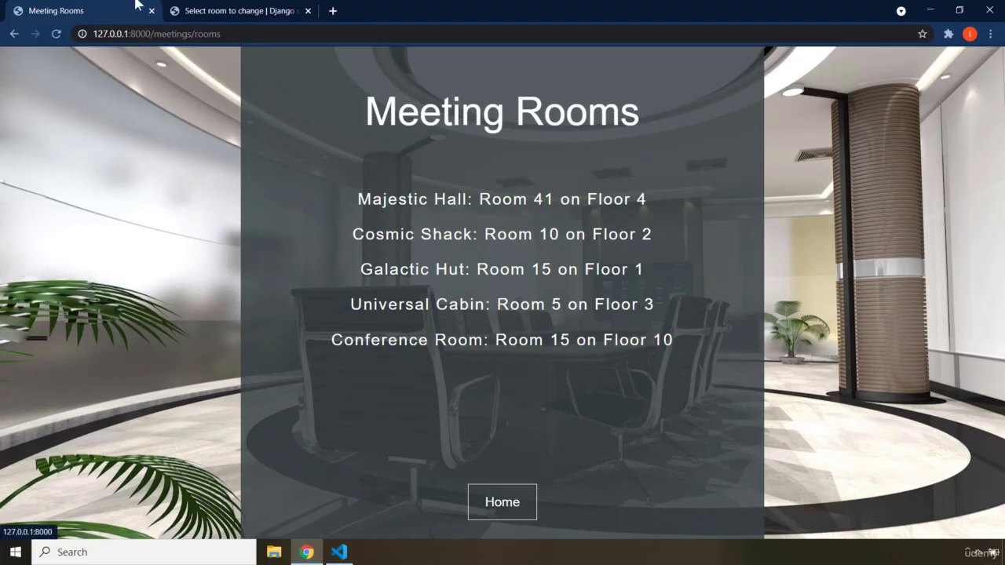
# Go to the Meeting Planner home page, view the admin meetings list, then return to the app.
pyautogui.click(250, 10)
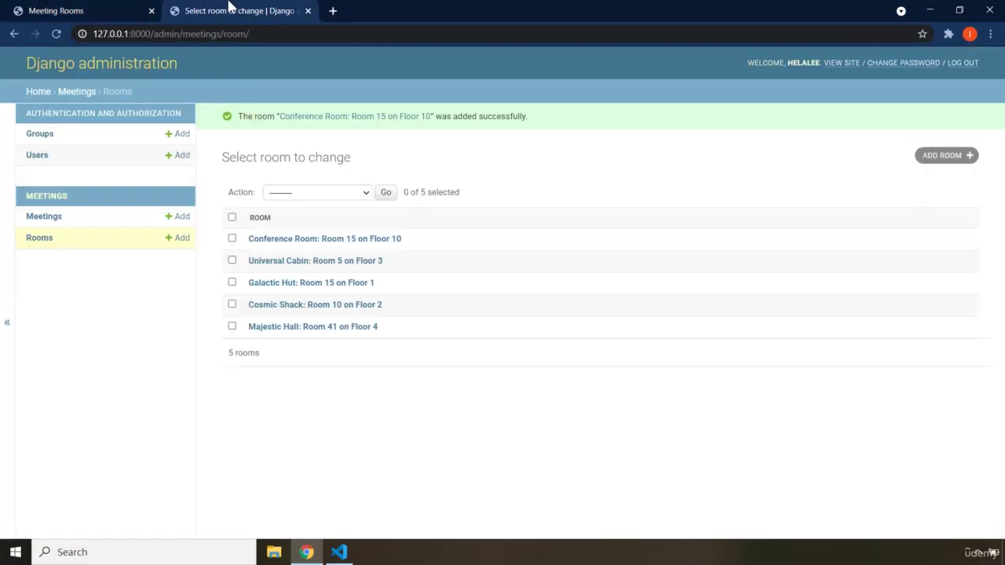
pyautogui.click(130, 9)
pyautogui.click(502, 502)
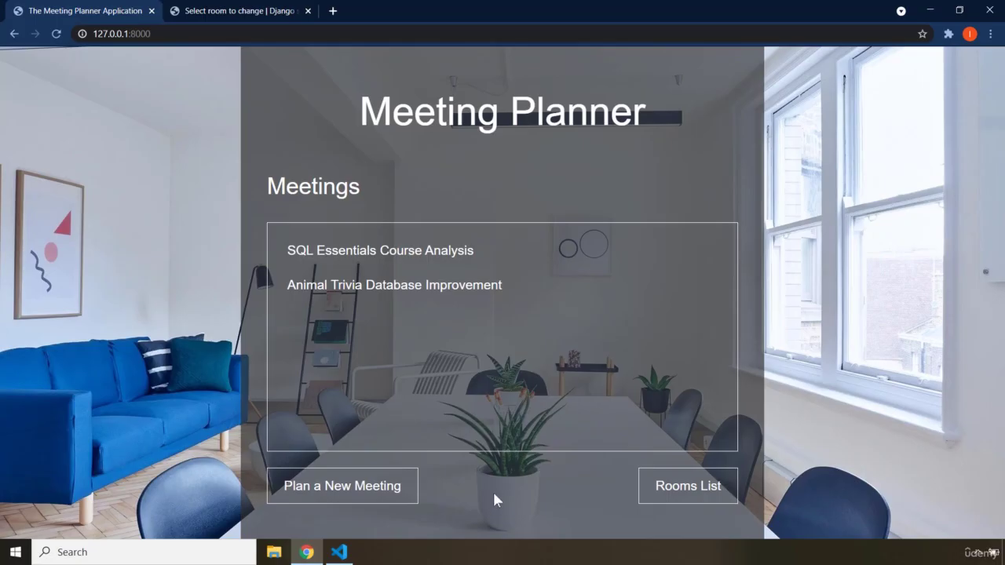
pyautogui.click(233, 9)
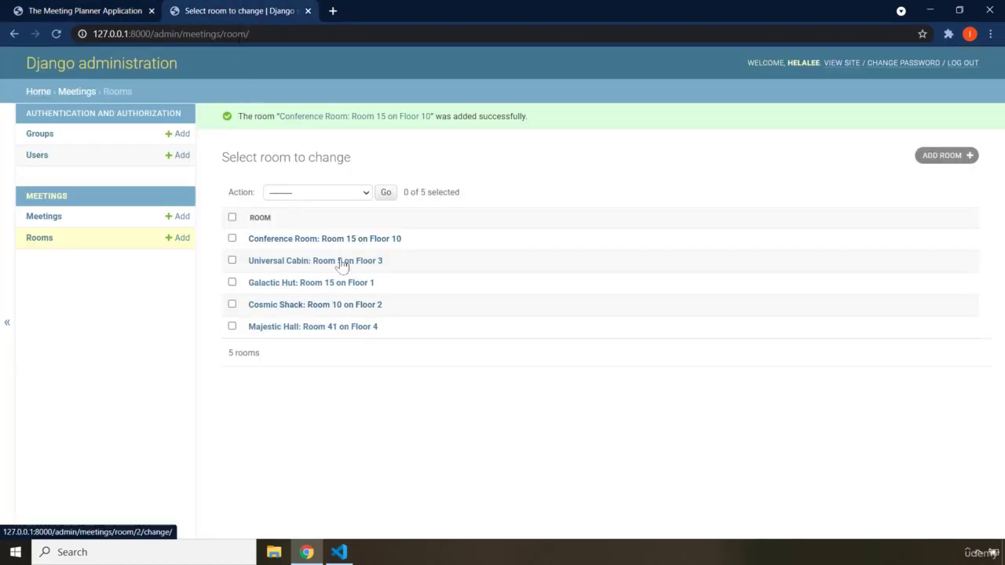
pyautogui.click(56, 218)
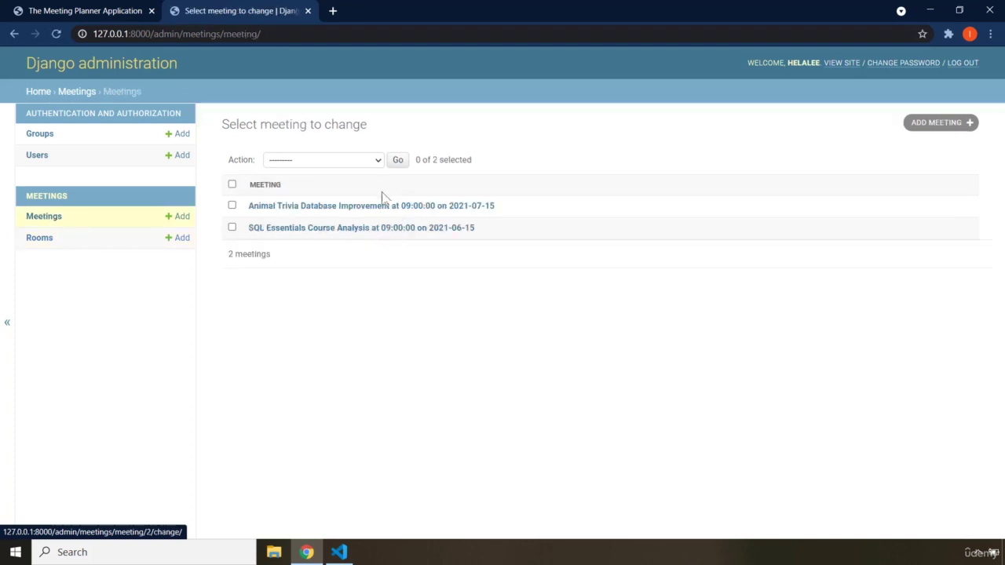
pyautogui.click(100, 11)
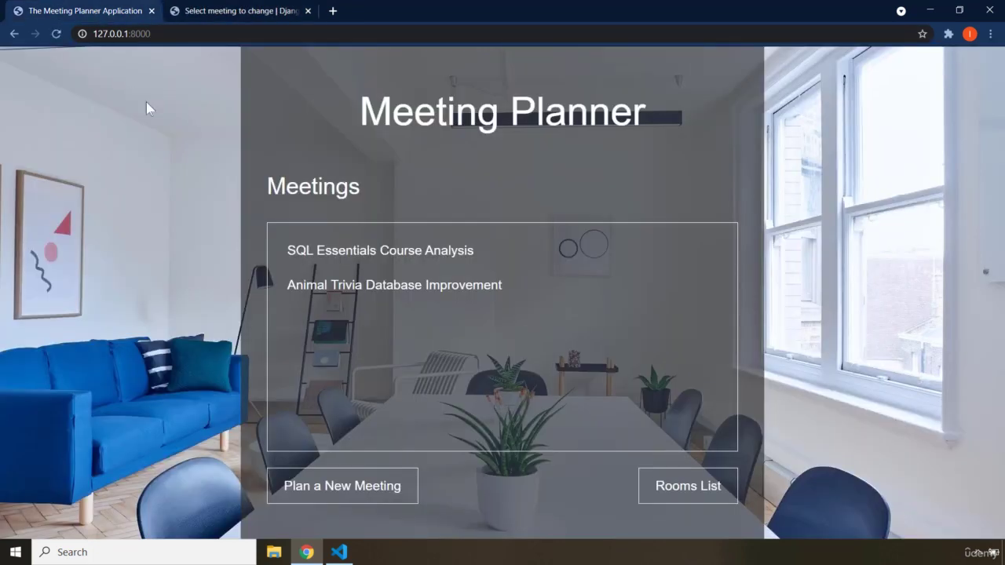
# Open the Plan a New Meeting form and check the rooms offered in the Room dropdown.
pyautogui.click(340, 491)
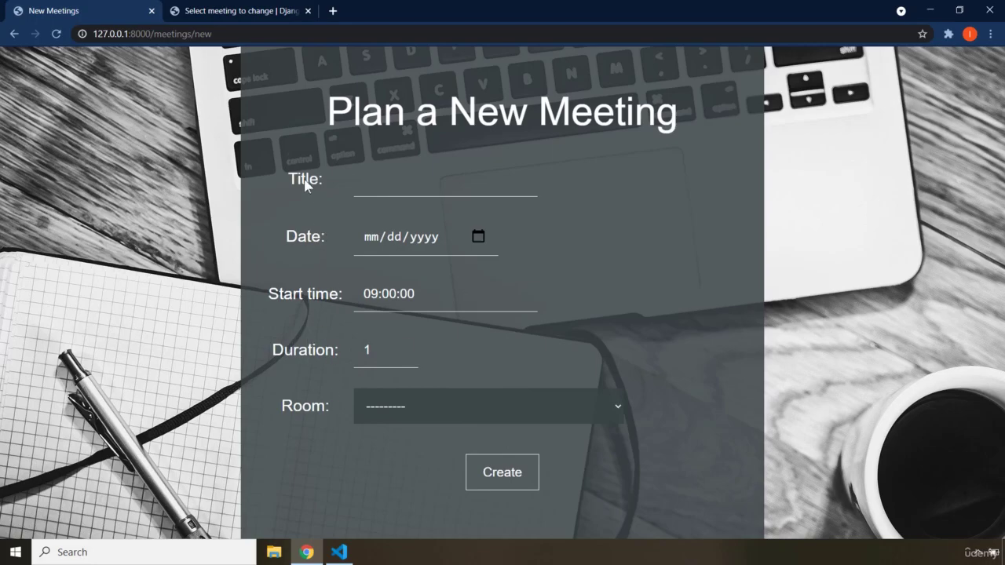
pyautogui.moveTo(298, 238); pyautogui.dragTo(328, 237)
pyautogui.click(307, 354)
pyautogui.click(299, 411)
pyautogui.click(468, 416)
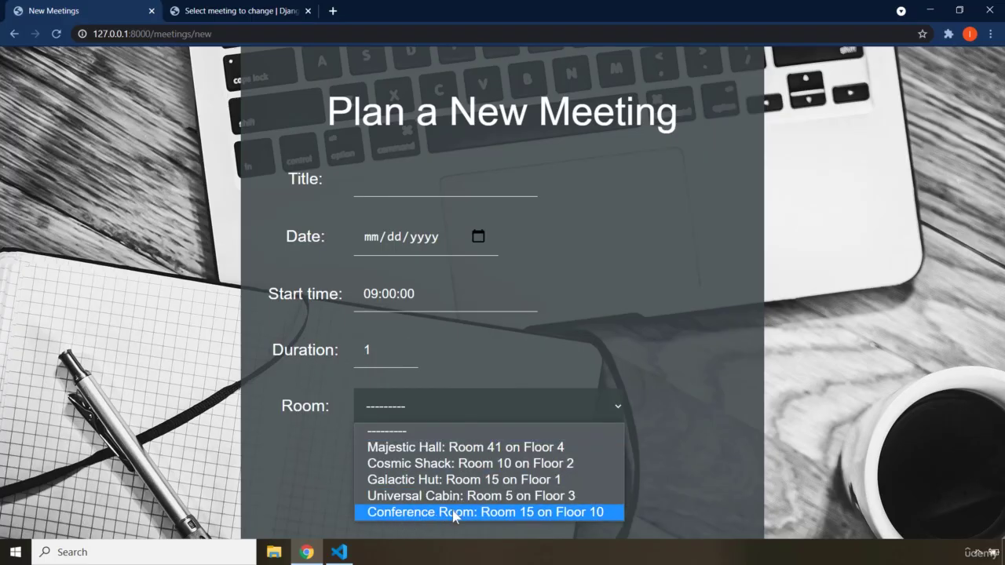
pyautogui.click(434, 189)
# Enter 'Python Bootcamp' as the meeting title and bring up the date calendar.
pyautogui.click(445, 188)
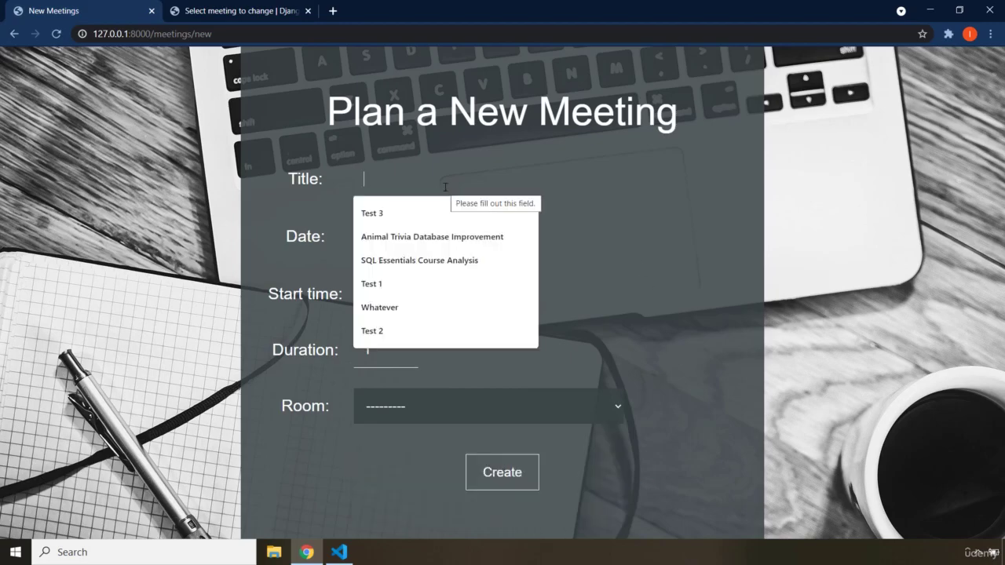
pyautogui.write('Pyt')
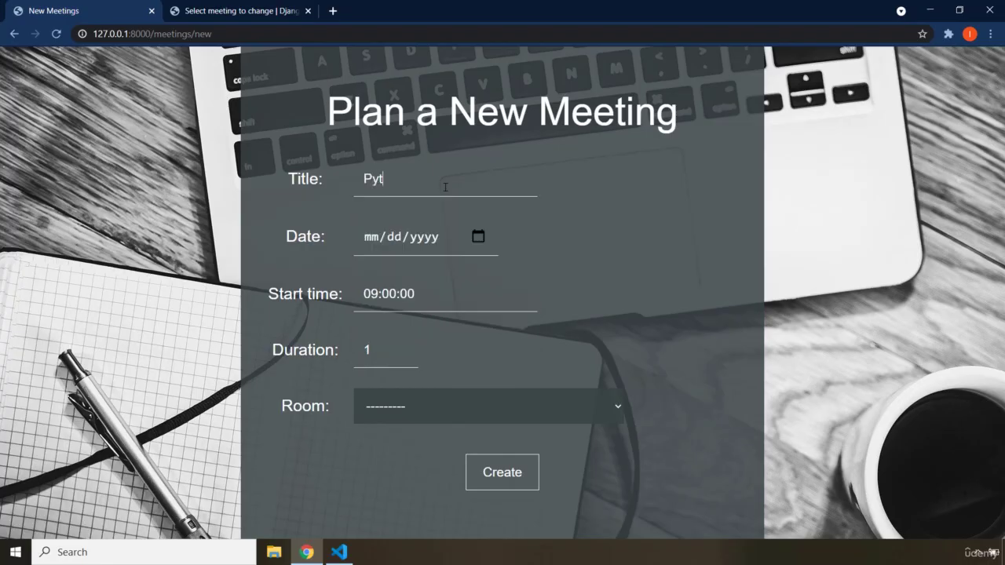
pyautogui.write('hon Bootcamp')
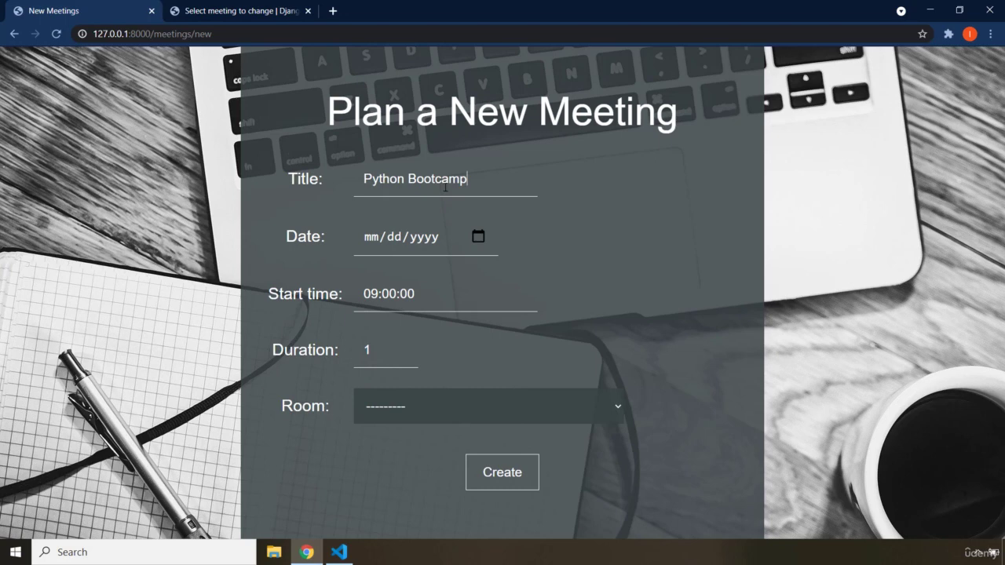
pyautogui.click(477, 237)
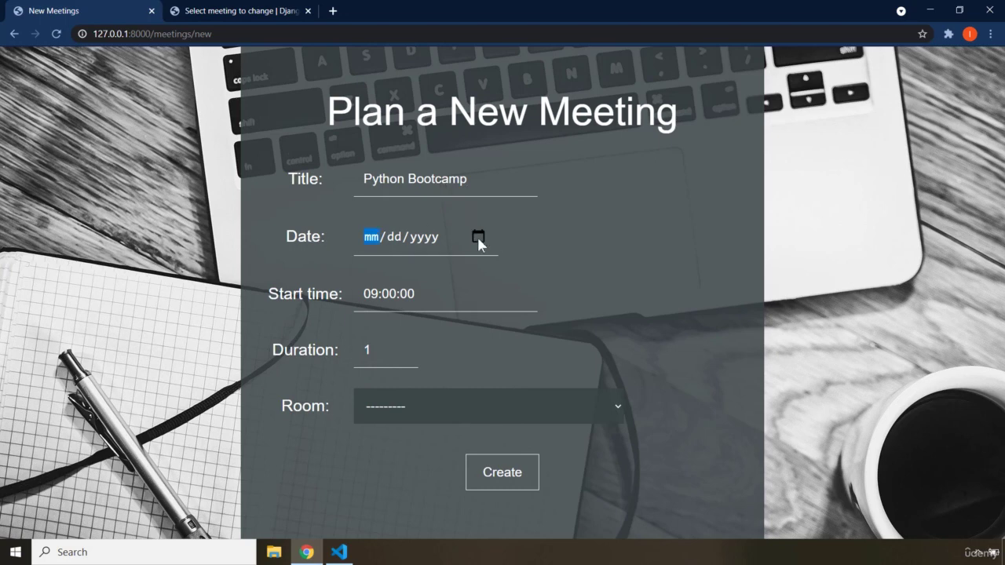